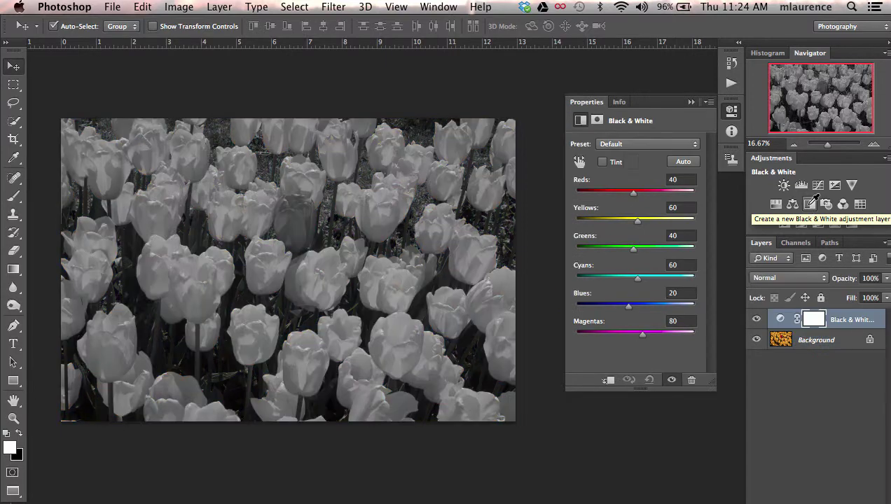
Apply the Infrared preset to the Black & White adjustment, set Reds to -71 and Yellows to 147, and lower Greens.
{"action": "left_click", "coordinate": [664, 145]}
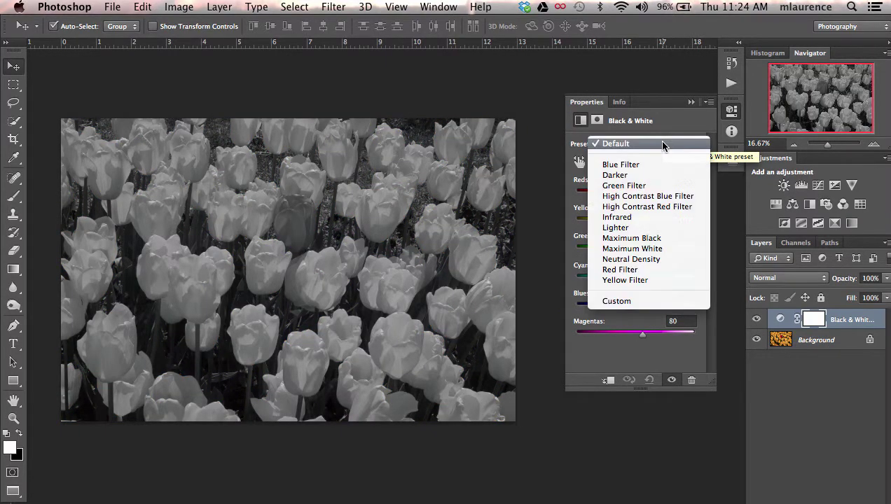
{"action": "left_click", "coordinate": [650, 219]}
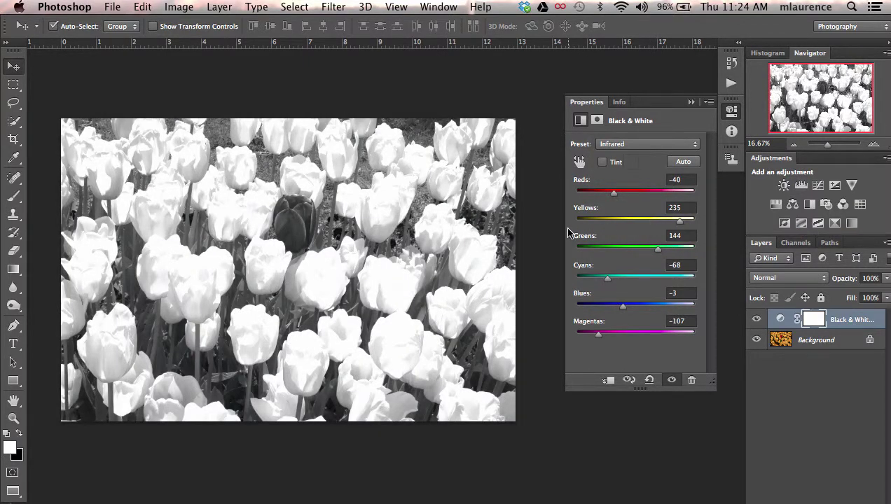
{"action": "left_click_drag", "start_coordinate": [611, 197], "coordinate": [607, 200]}
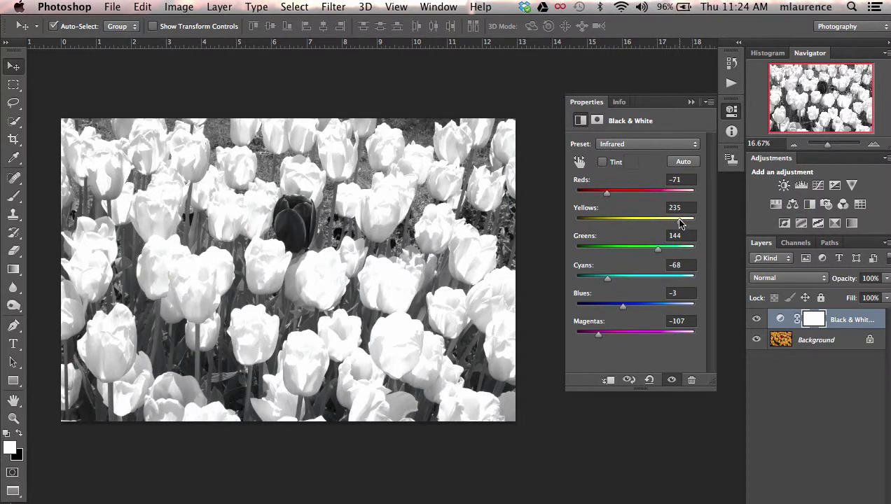
{"action": "left_click_drag", "start_coordinate": [680, 221], "coordinate": [659, 224]}
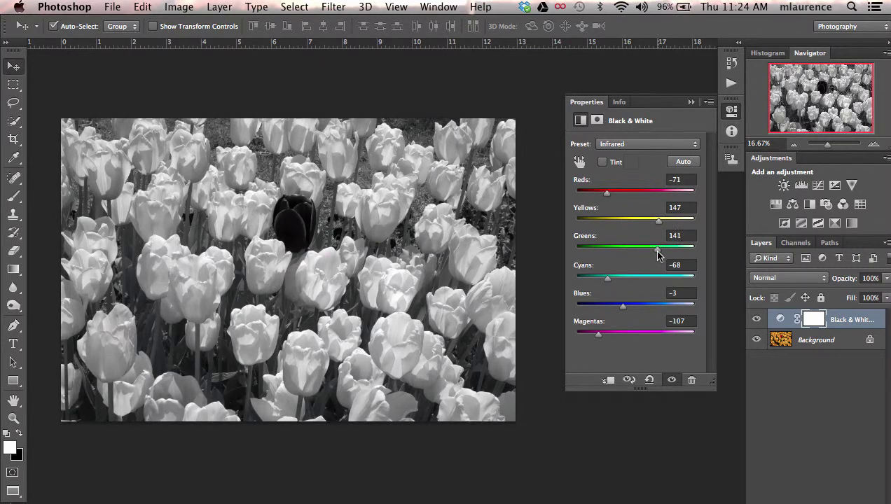
{"action": "left_click_drag", "start_coordinate": [656, 250], "coordinate": [641, 250]}
{"action": "left_click", "coordinate": [691, 102]}
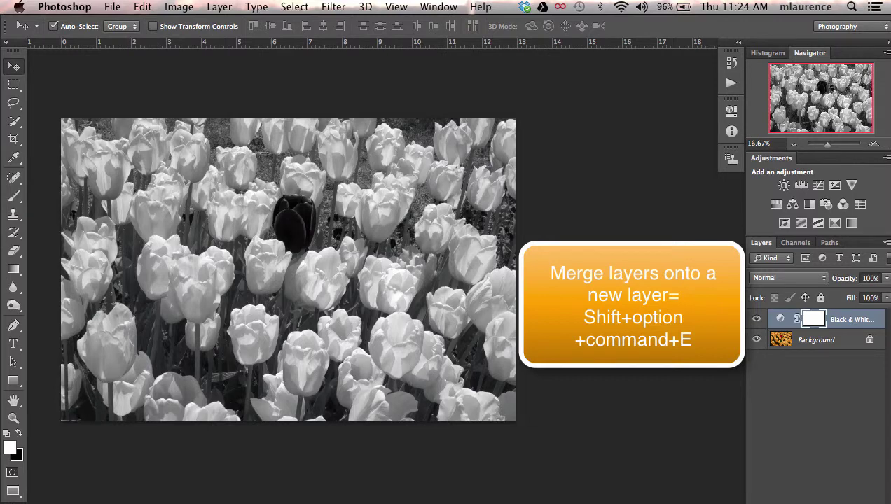
Merge the visible layers onto a new layer and apply a Gaussian Blur with a 7.4 pixel radius.
{"action": "key", "text": "shift+alt+super+e"}
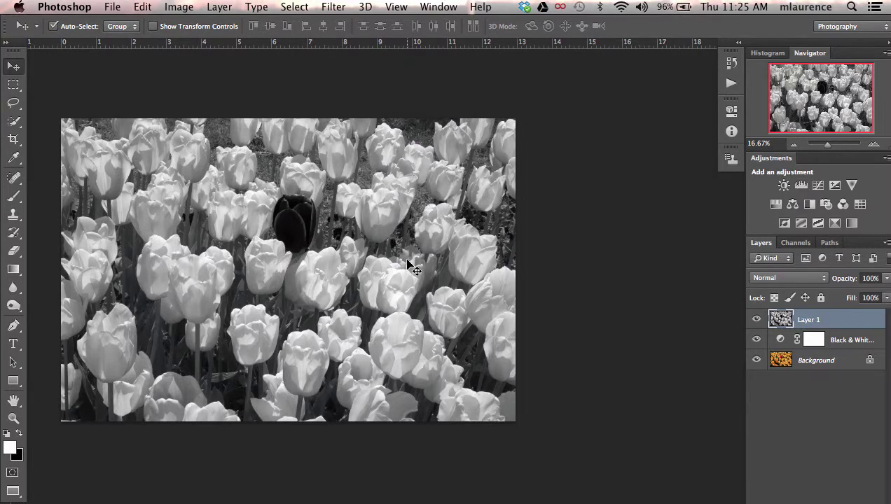
{"action": "left_click", "coordinate": [335, 7]}
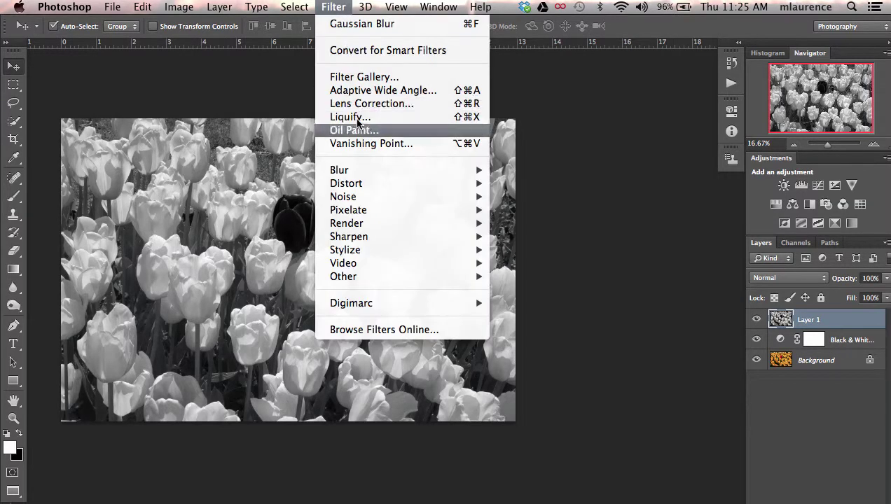
{"action": "mouse_move", "coordinate": [353, 171]}
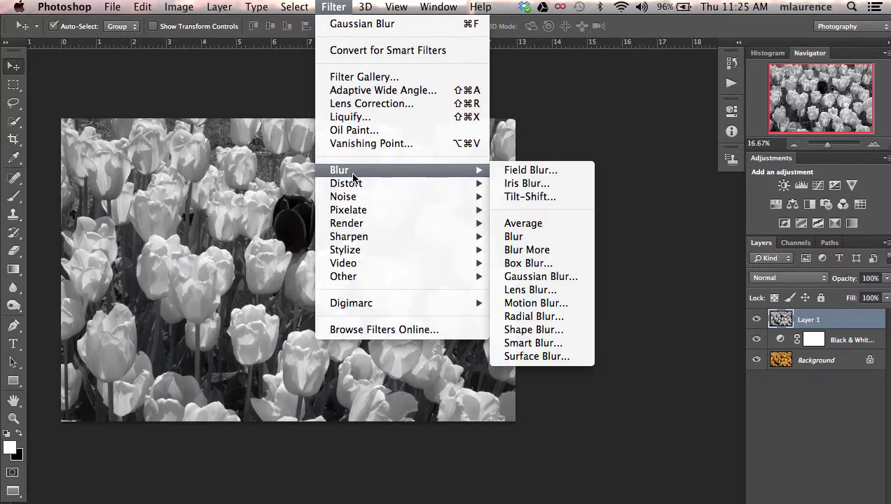
{"action": "left_click", "coordinate": [531, 275]}
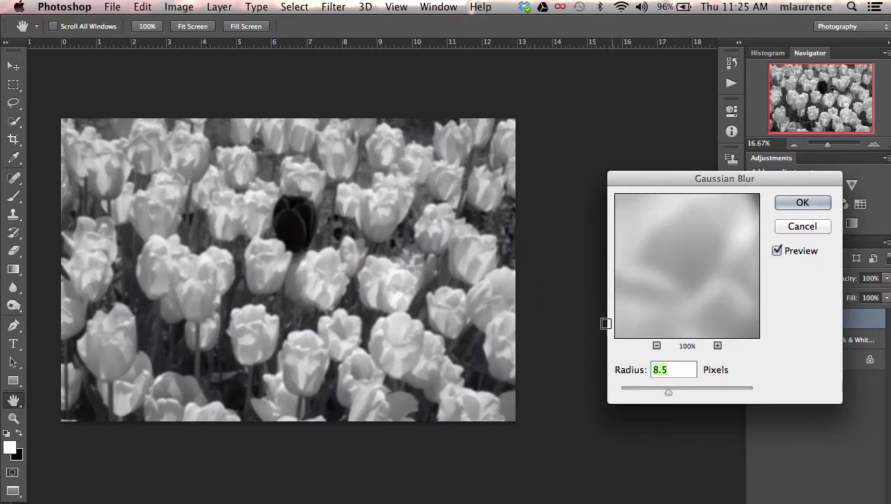
{"action": "left_click_drag", "start_coordinate": [668, 394], "coordinate": [665, 398]}
{"action": "left_click_drag", "start_coordinate": [661, 397], "coordinate": [665, 395]}
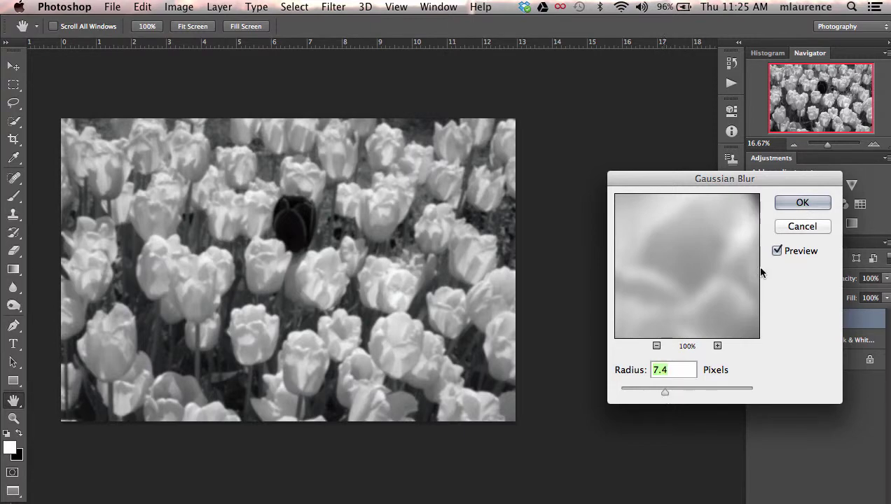
{"action": "left_click", "coordinate": [785, 203]}
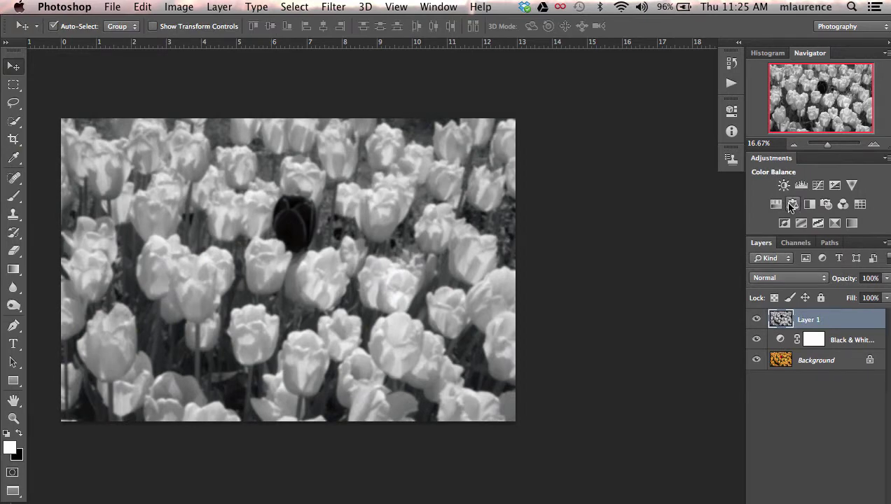
Set the blurred layer's blend mode to Soft Light.
{"action": "left_click", "coordinate": [788, 280]}
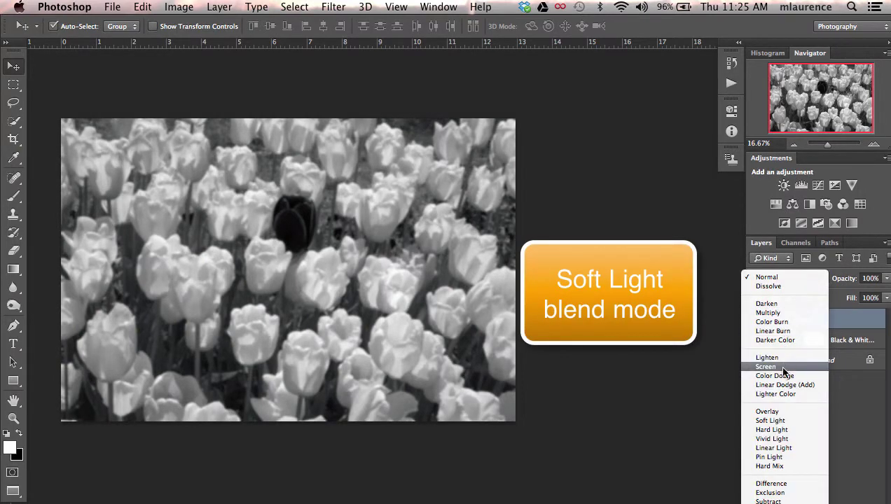
{"action": "left_click", "coordinate": [777, 421]}
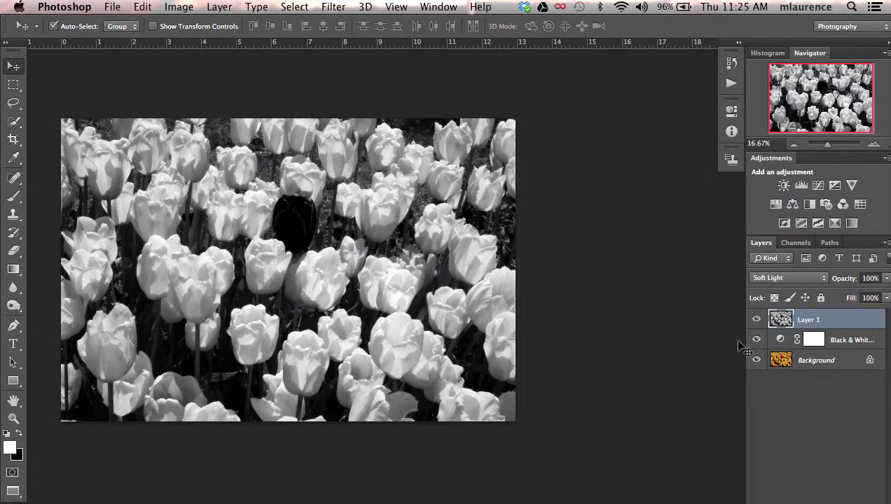
Duplicate the Background layer and move the copy to the top of the layer stack.
{"action": "left_click", "coordinate": [809, 360]}
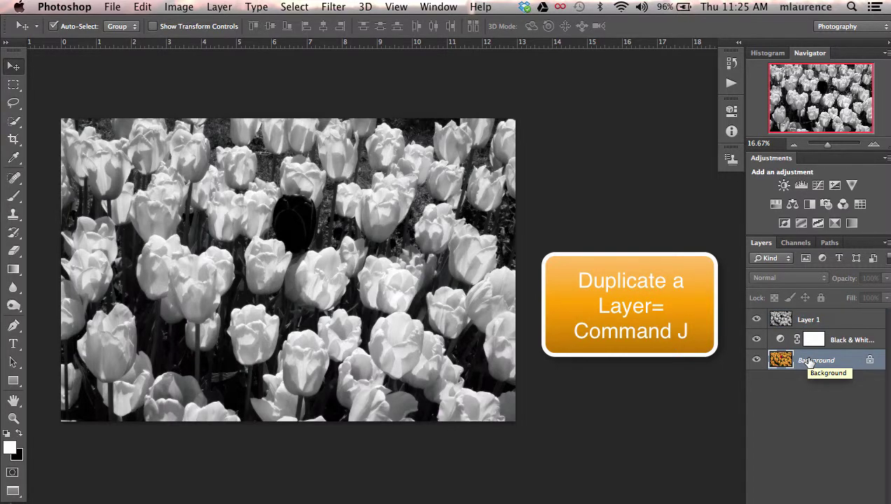
{"action": "key", "text": "super+j"}
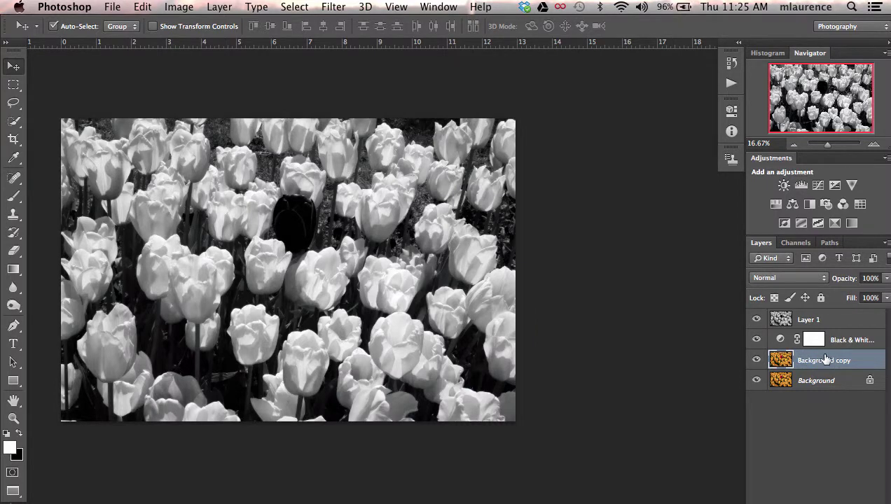
{"action": "left_click_drag", "start_coordinate": [825, 360], "coordinate": [823, 316]}
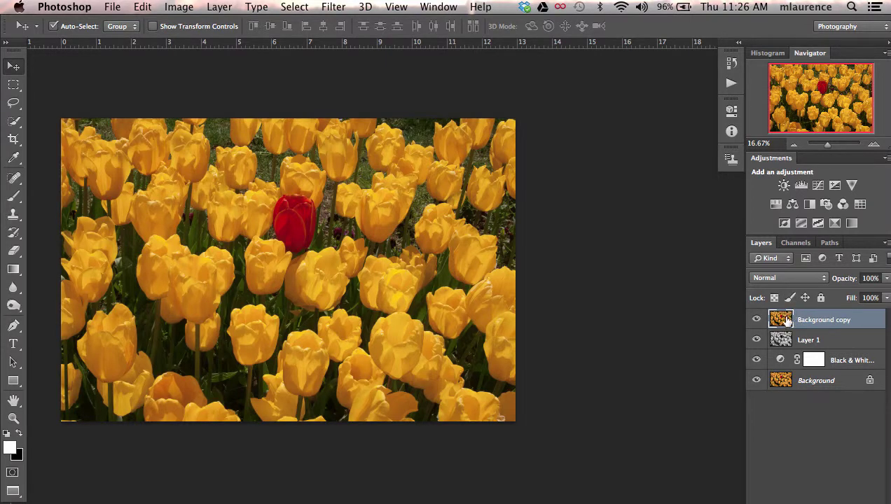
Compare the image with and without the Background copy, and set that layer's blend mode to Soft Light.
{"action": "left_click", "coordinate": [756, 320]}
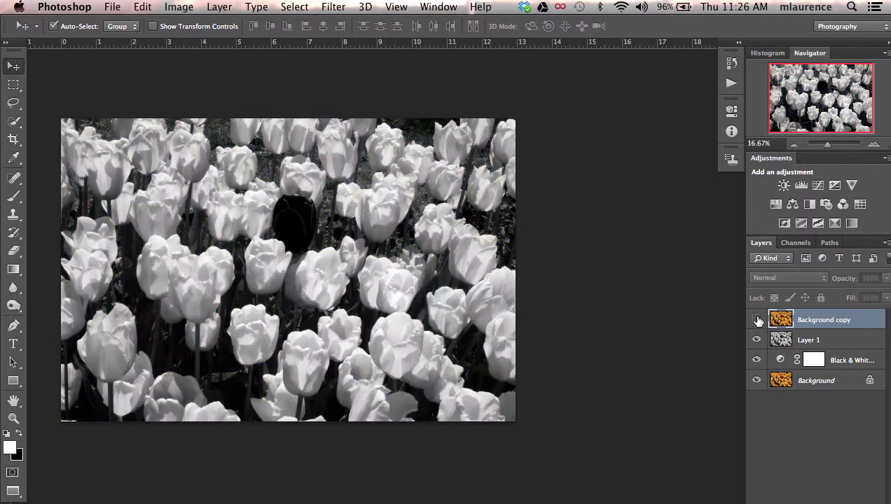
{"action": "left_click", "coordinate": [756, 320]}
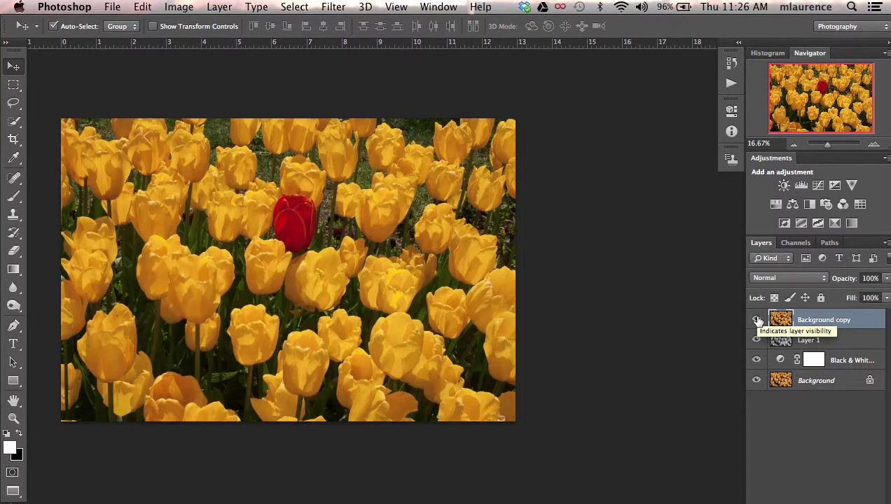
{"action": "left_click", "coordinate": [784, 280]}
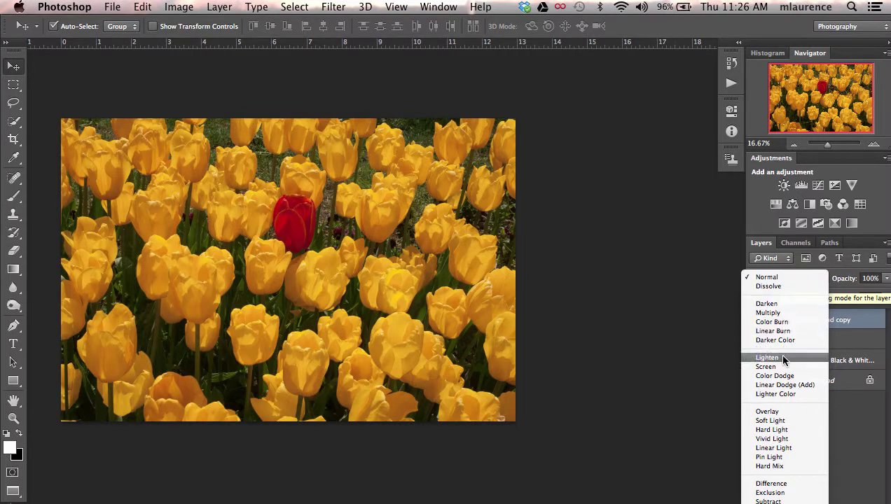
{"action": "left_click", "coordinate": [779, 422]}
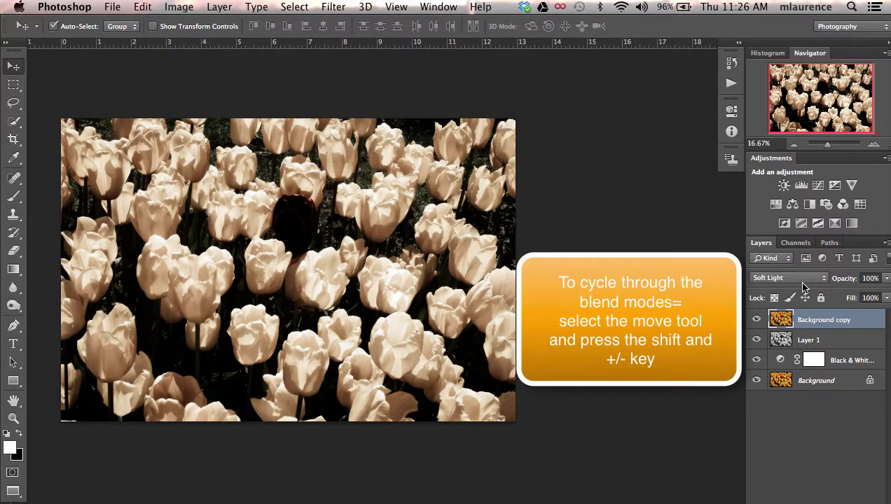
Try other blend modes on the Background copy, including Overlay, Linear Dodge (Add) and Color Dodge, and return to Soft Light.
{"action": "key", "text": "shift+minus"}
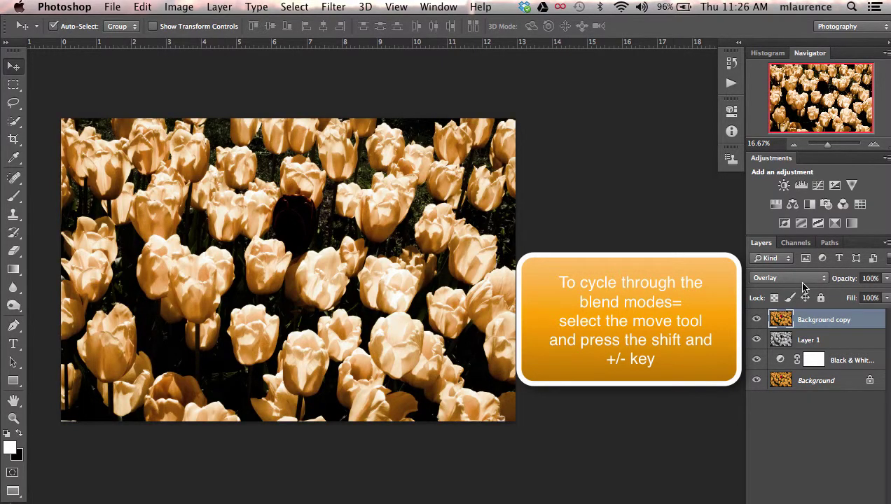
{"action": "key", "text": "shift+minus"}
{"action": "key", "text": "shift+minus"}
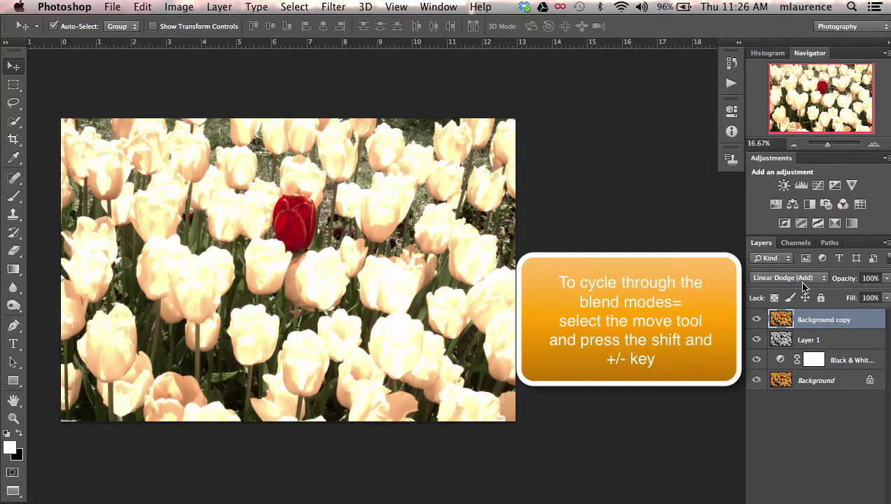
{"action": "key", "text": "shift+minus"}
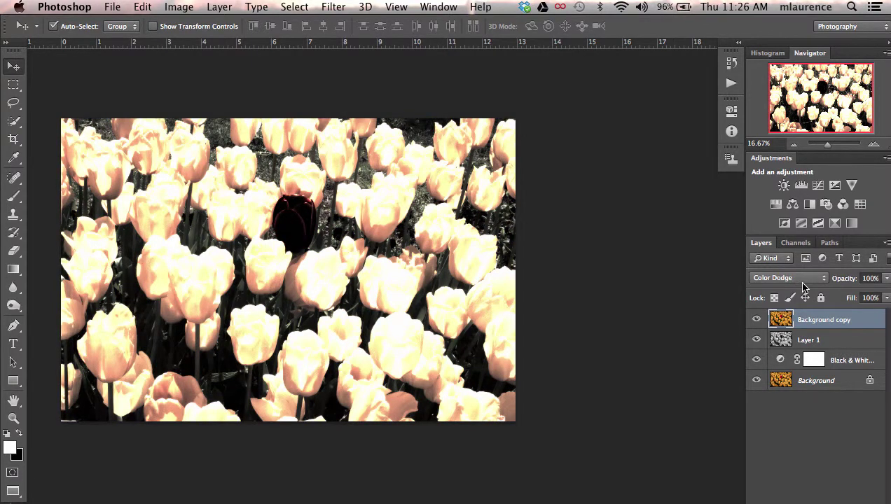
{"action": "key", "text": "shift+plus"}
{"action": "key", "text": "shift+plus"}
{"action": "key", "text": "shift+plus"}
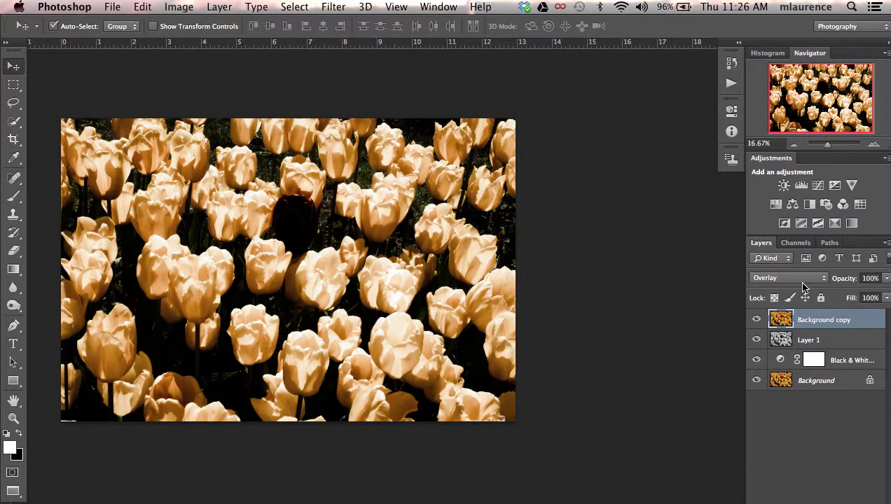
{"action": "key", "text": "shift+plus"}
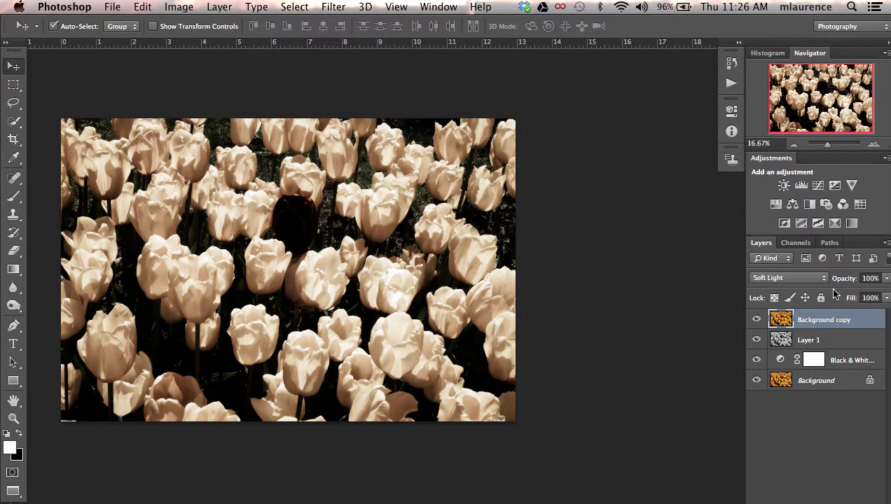
Lower the Background copy's opacity to 80% and compare the image with and without that layer.
{"action": "left_click_drag", "start_coordinate": [845, 280], "coordinate": [831, 281]}
{"action": "left_click", "coordinate": [757, 319]}
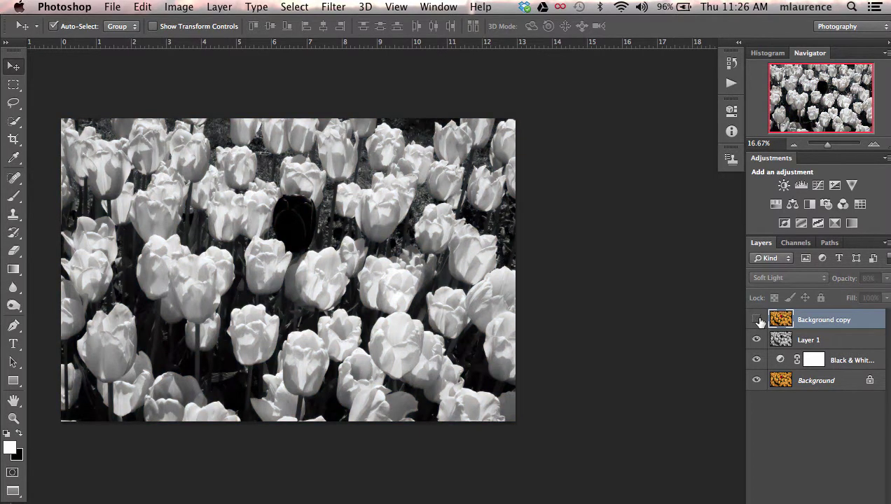
{"action": "left_click", "coordinate": [757, 319]}
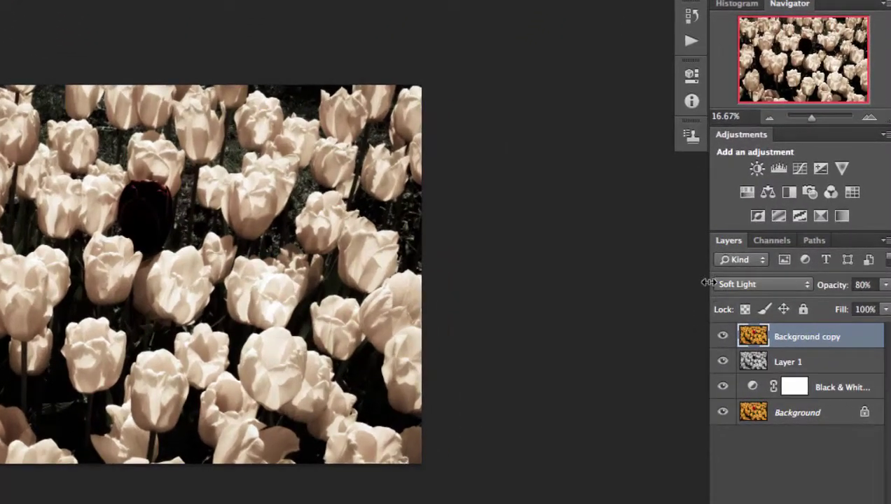
Add a Curves adjustment layer above the Background copy and set its blend mode to Screen.
{"action": "left_click", "coordinate": [799, 169]}
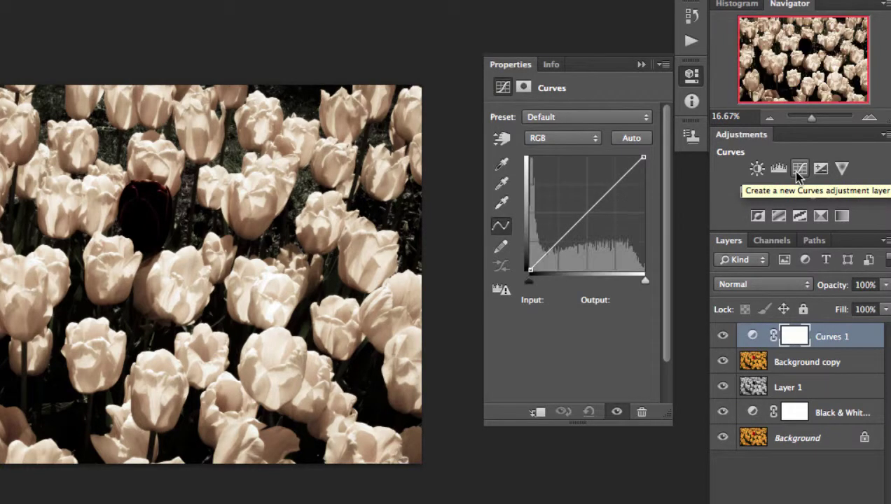
{"action": "left_click", "coordinate": [783, 285]}
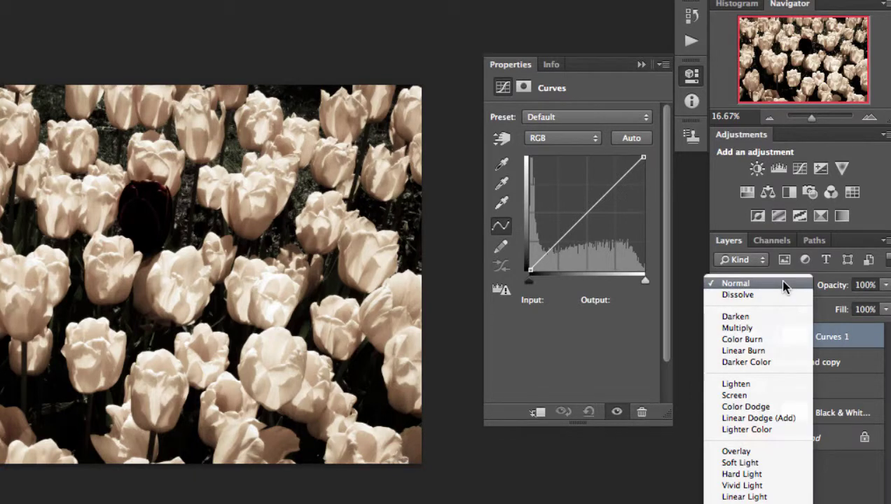
{"action": "left_click", "coordinate": [769, 395]}
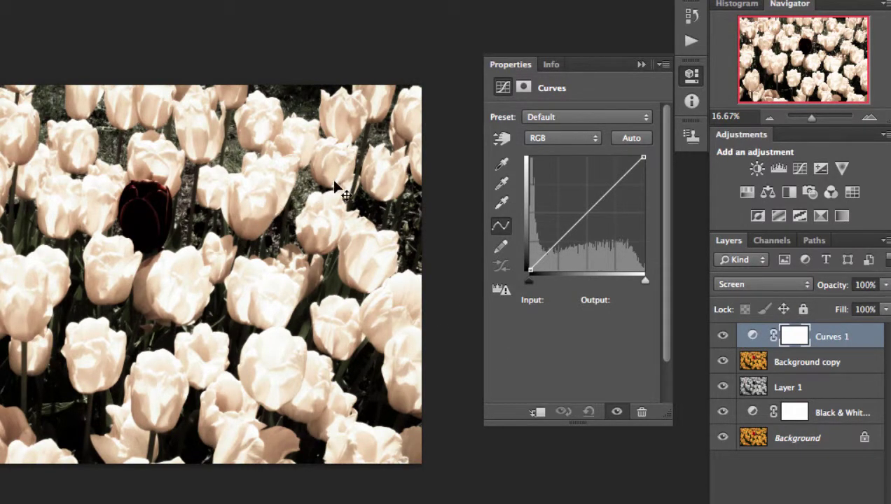
Using the on-image Curves adjustment, darken the bright tulip tones and raise the dark tulip's black point to an output of 24.
{"action": "left_click", "coordinate": [501, 140]}
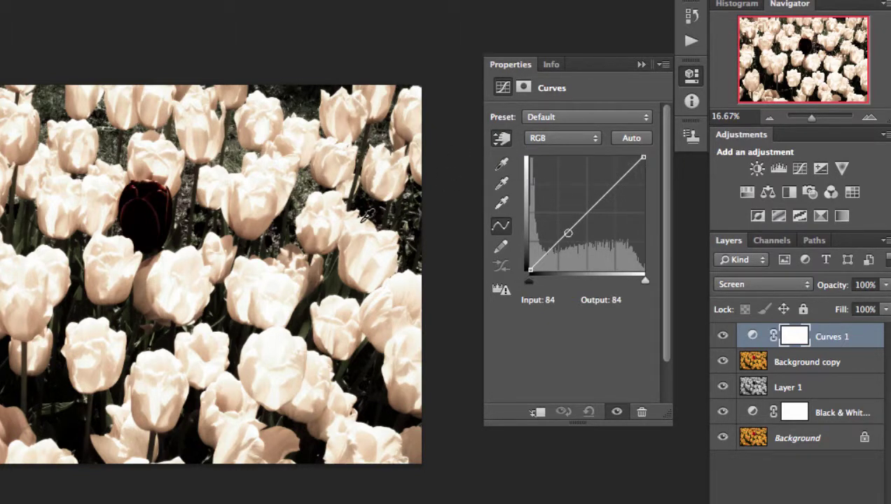
{"action": "left_click", "coordinate": [338, 220]}
{"action": "left_click_drag", "start_coordinate": [338, 220], "coordinate": [314, 274]}
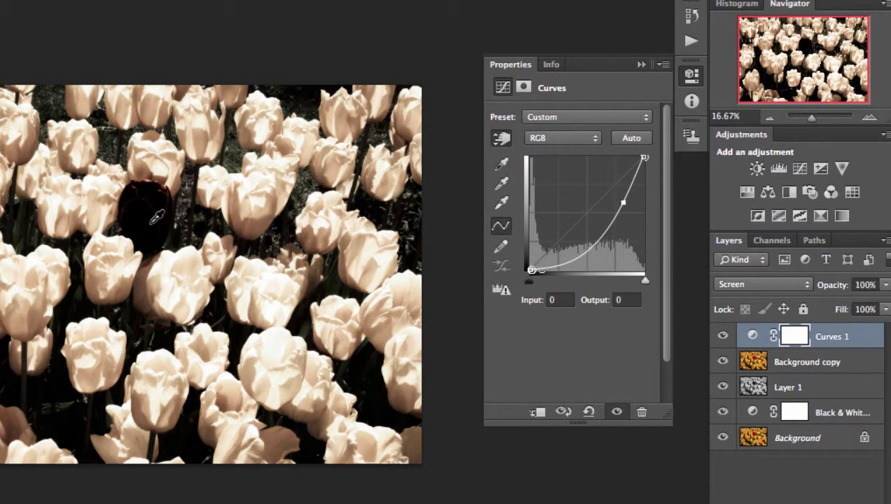
{"action": "left_click_drag", "start_coordinate": [157, 218], "coordinate": [156, 198]}
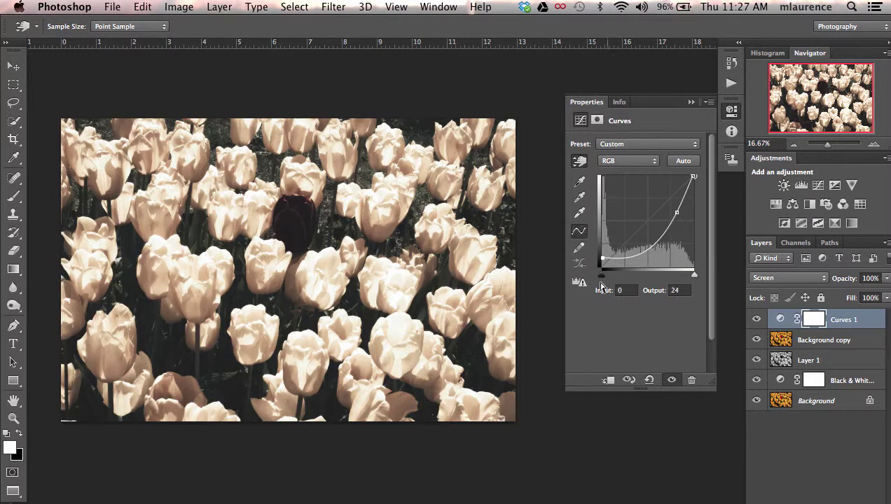
Compare the image with and without the Curves layer and slightly reduce that layer's opacity.
{"action": "left_click", "coordinate": [755, 321]}
{"action": "left_click", "coordinate": [755, 321]}
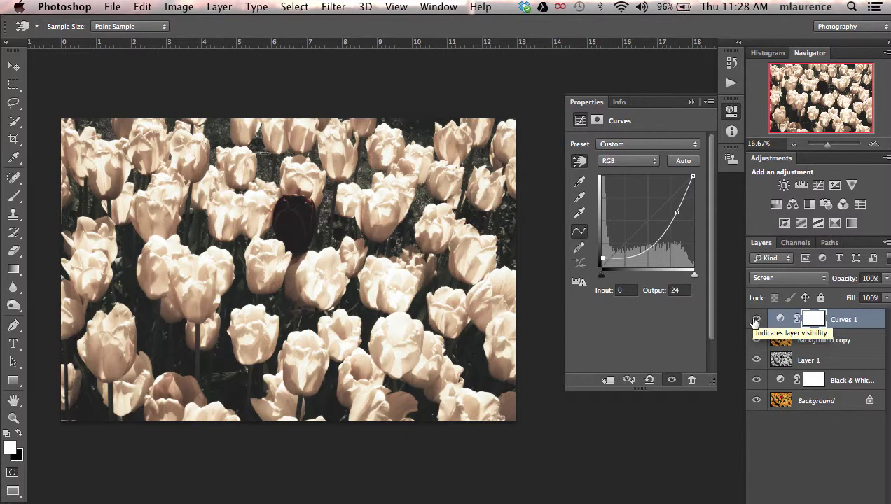
{"action": "left_click_drag", "start_coordinate": [841, 278], "coordinate": [835, 280]}
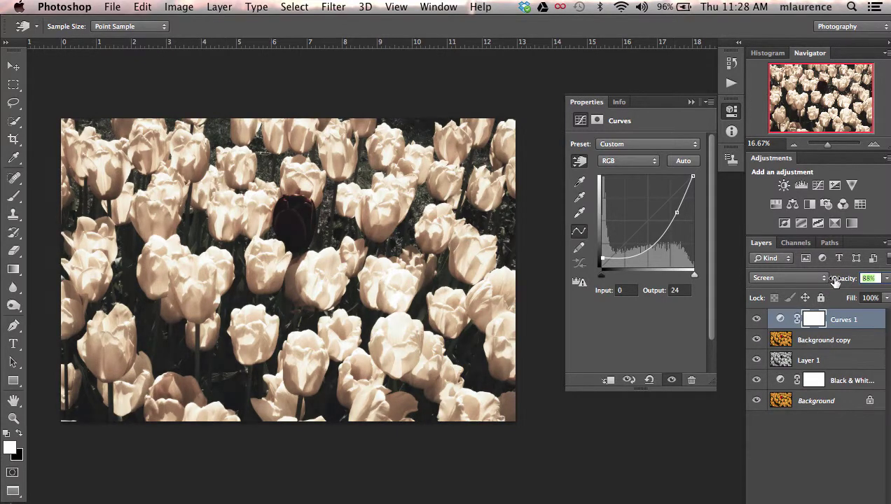
{"action": "left_click_drag", "start_coordinate": [840, 281], "coordinate": [840, 282]}
Compare the original Background photo with the finished effect by hiding all other layers and showing them again.
{"action": "left_click", "coordinate": [802, 398]}
{"action": "key", "text": "v"}
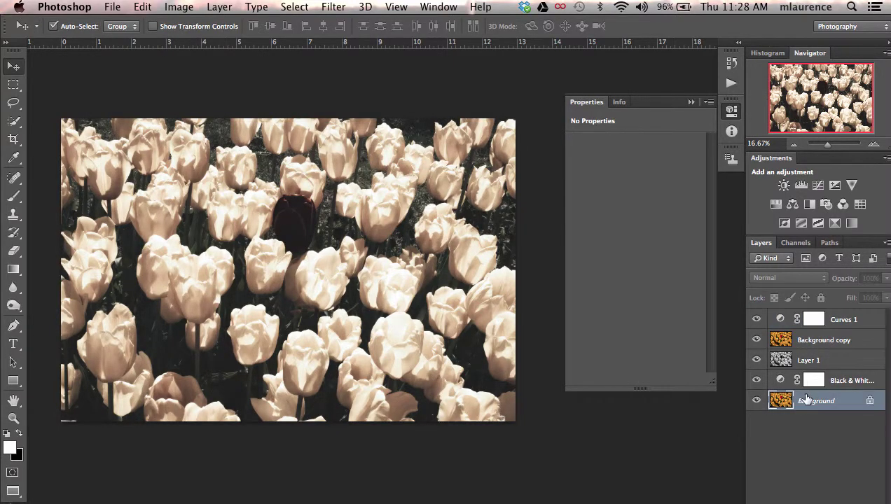
{"action": "left_click", "coordinate": [756, 401], "text": "alt"}
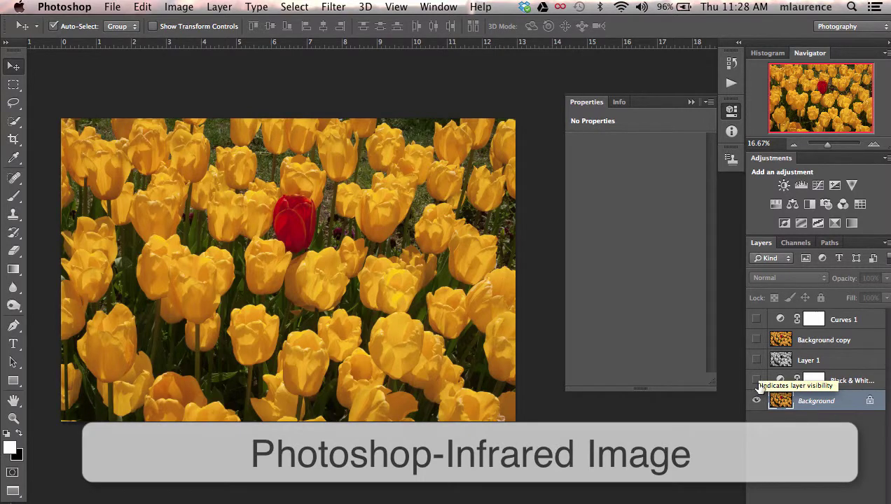
{"action": "left_click", "coordinate": [757, 401], "text": "alt"}
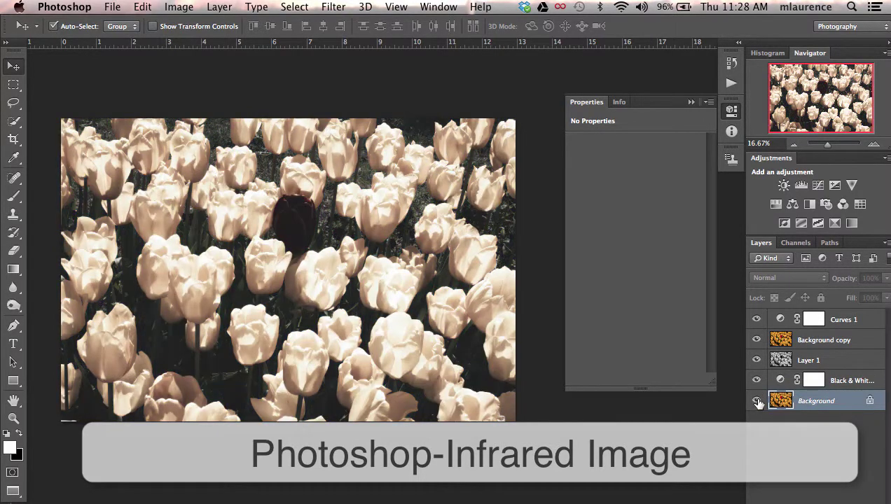